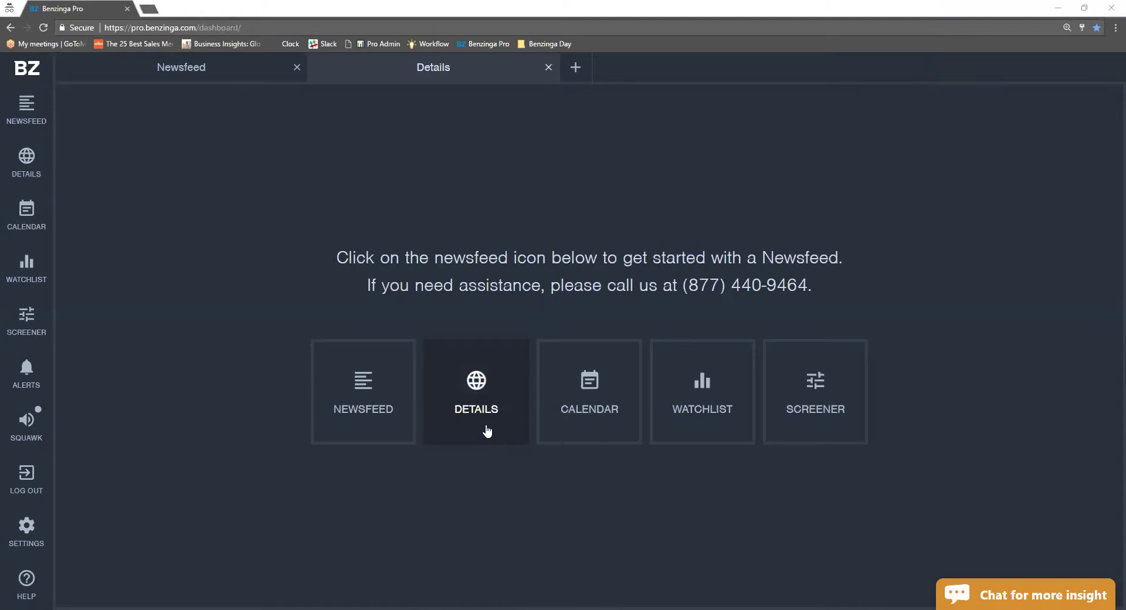
# Open the Details widget in the current workspace, showing Apple (AAPL) overview, chart and news.
pyautogui.moveTo(428, 66)
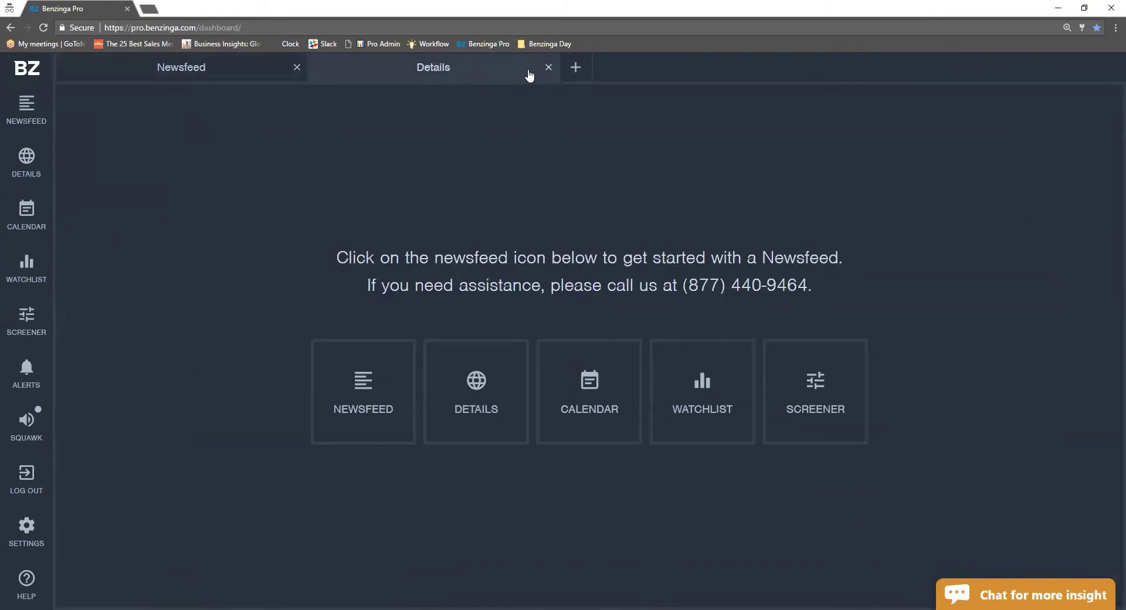
pyautogui.moveTo(528, 76)
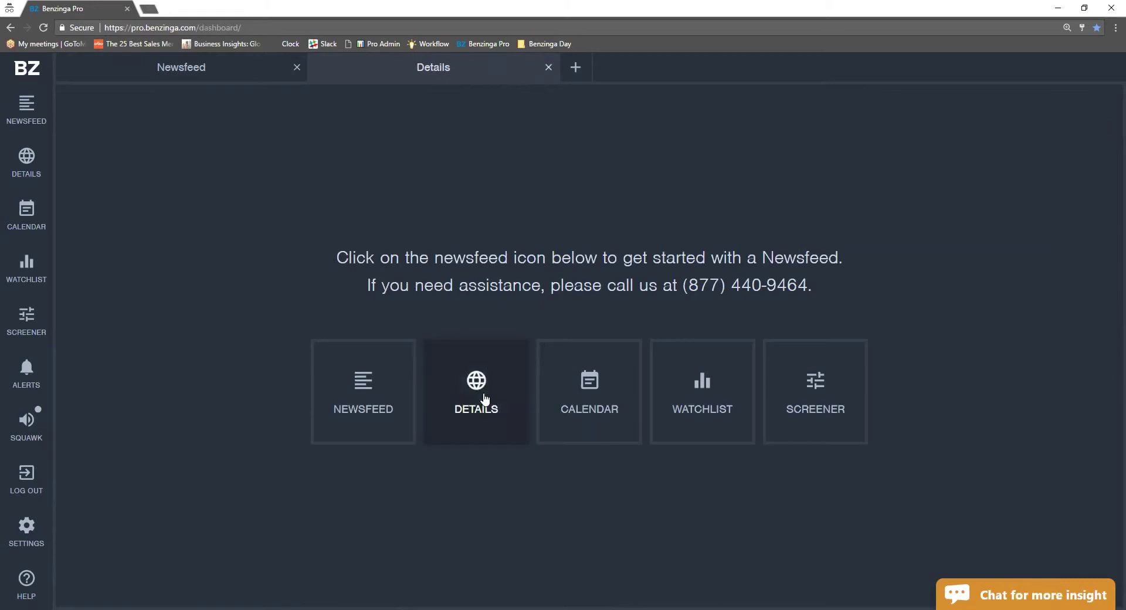
pyautogui.click(24, 162)
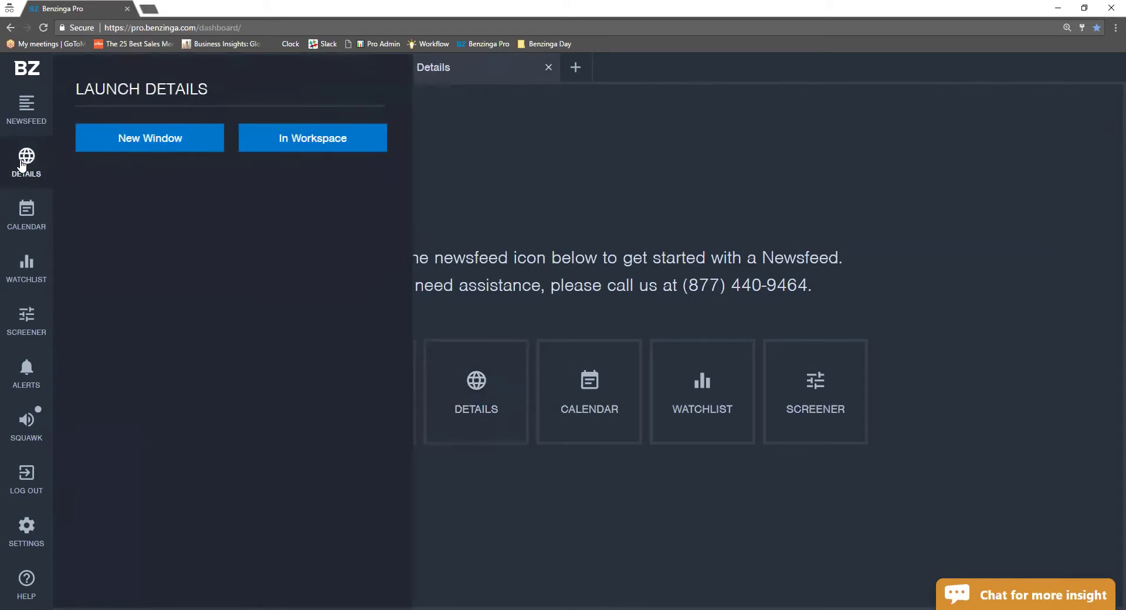
pyautogui.click(283, 145)
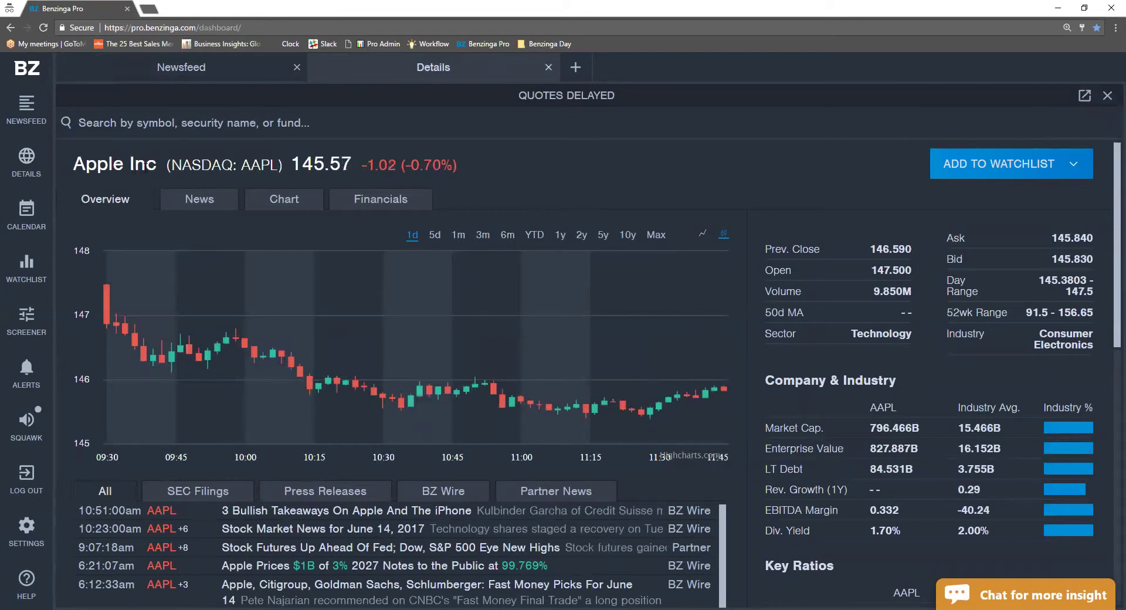
pyautogui.click(181, 120)
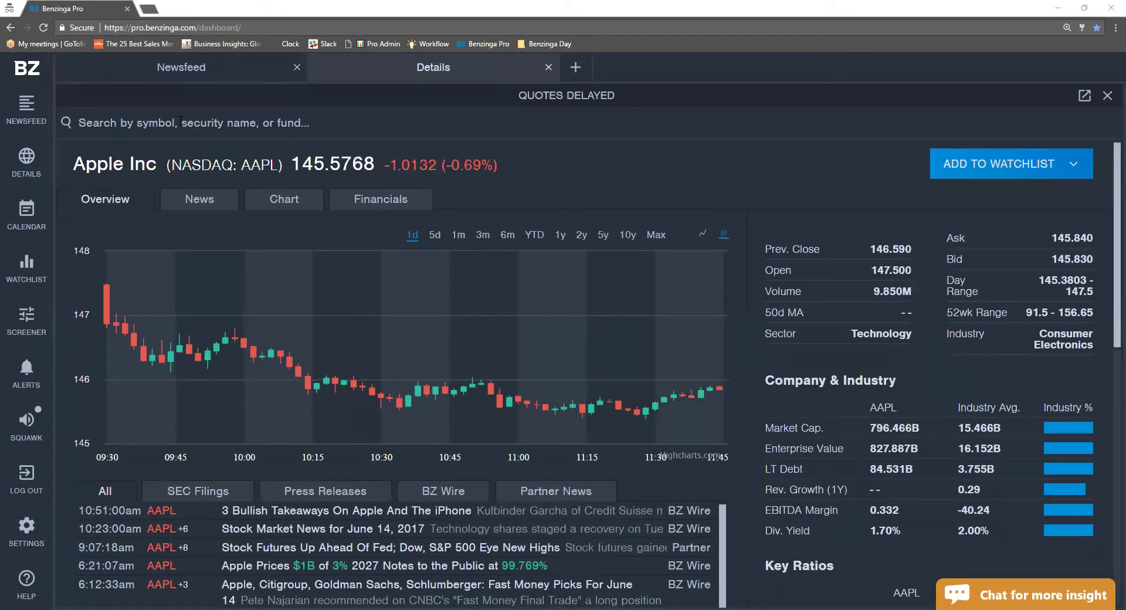
# Load Microsoft (MSFT) into Details and browse its stats and key ratios.
pyautogui.write('mi')
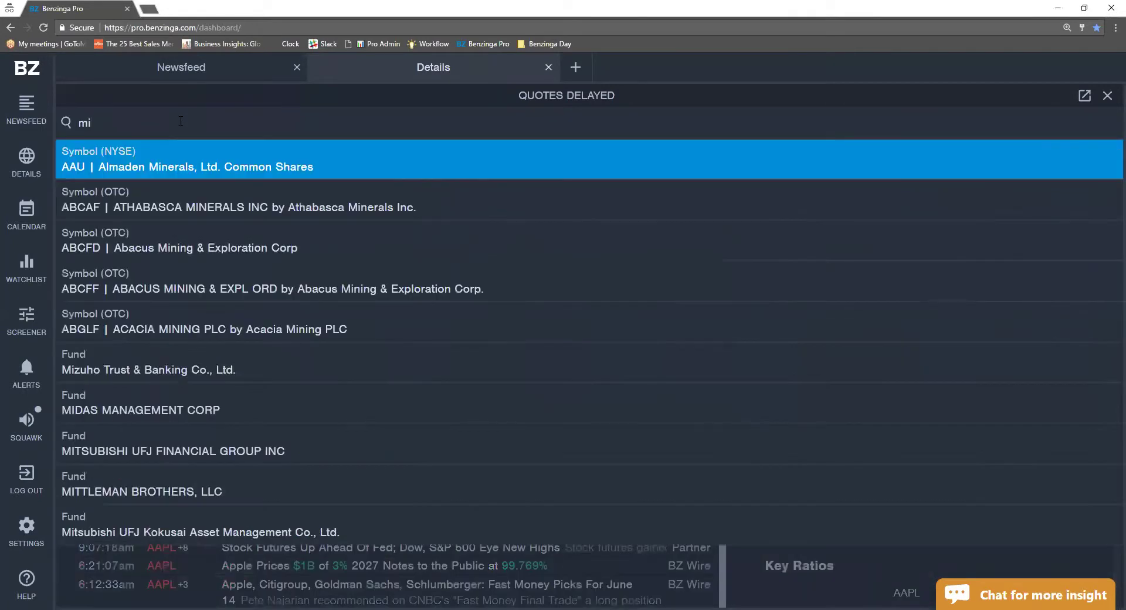
pyautogui.write('c')
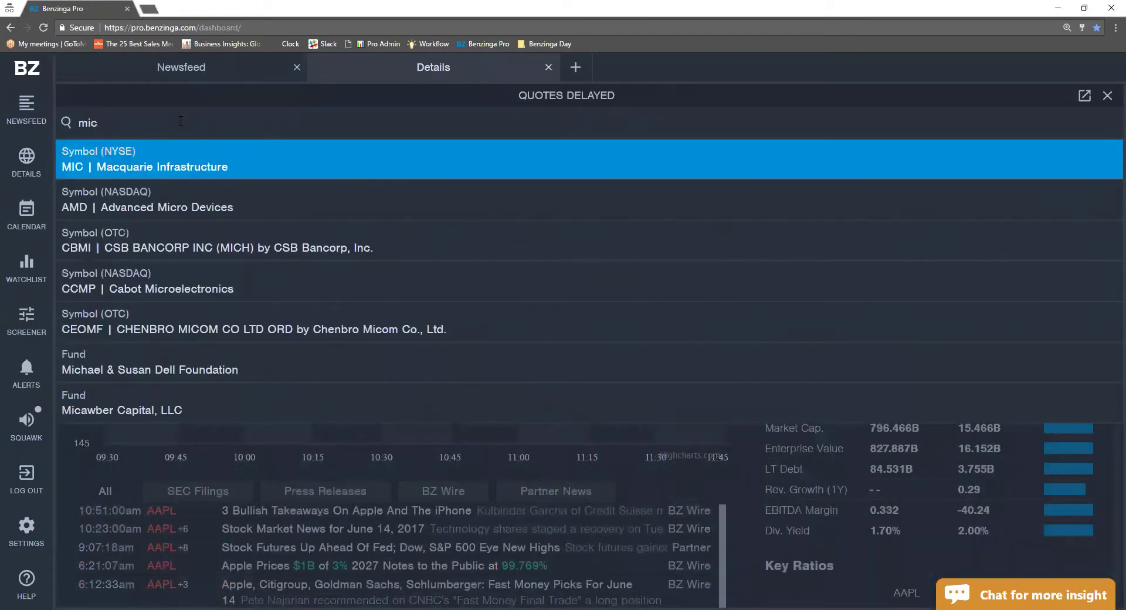
pyautogui.write('ro')
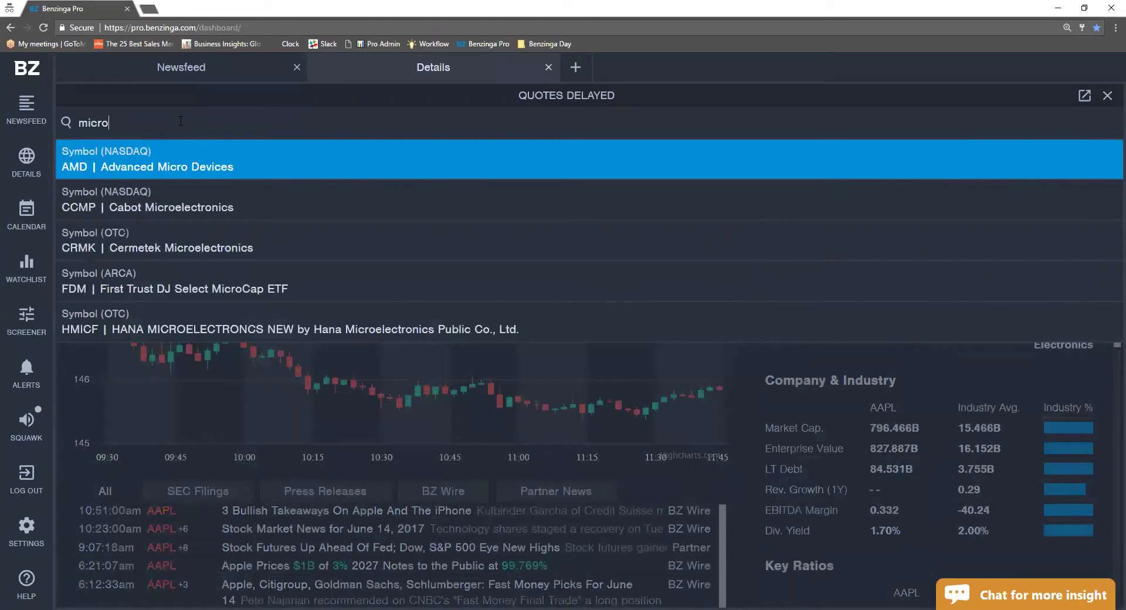
pyautogui.write('soft')
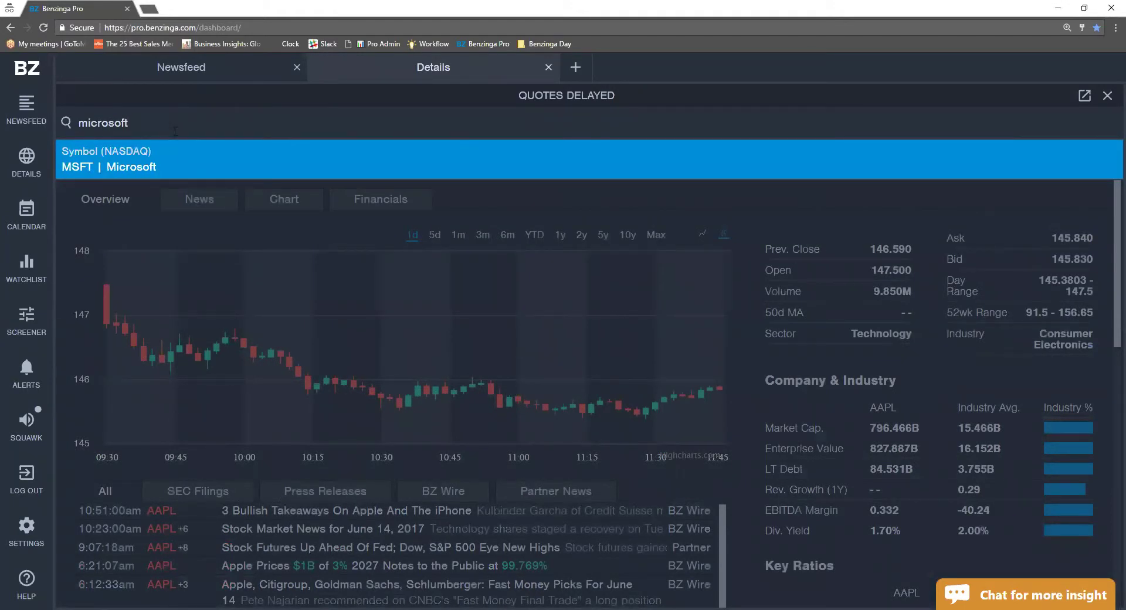
pyautogui.click(159, 164)
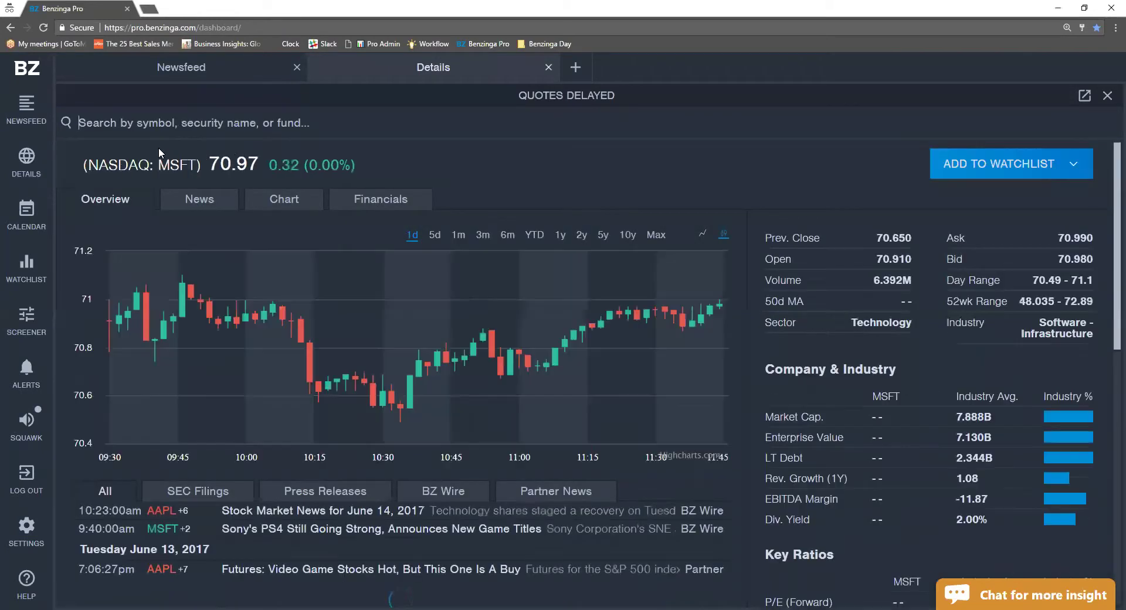
pyautogui.moveTo(89, 165); pyautogui.dragTo(269, 176)
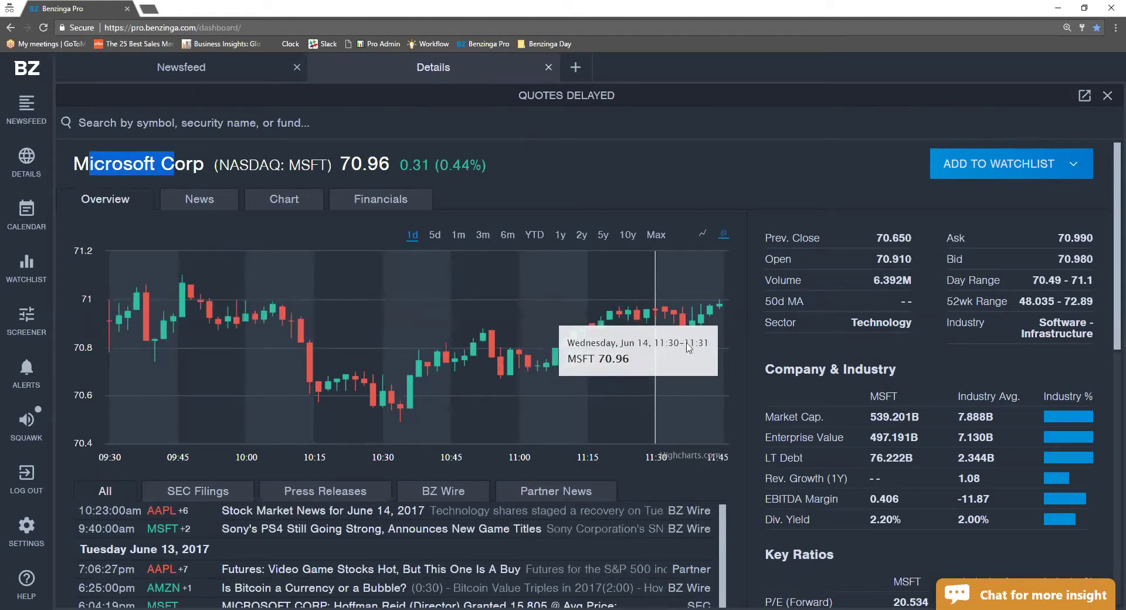
pyautogui.moveTo(787, 226); pyautogui.dragTo(948, 390)
pyautogui.scroll(-3, 944, 392)
pyautogui.click(988, 384)
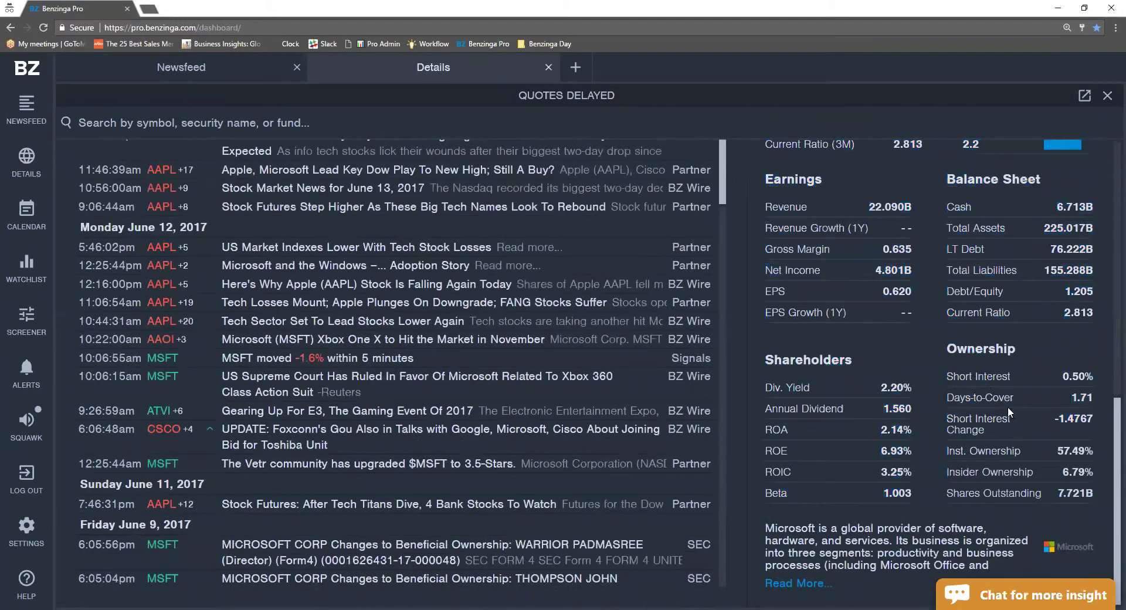
pyautogui.scroll(4, 1010, 403)
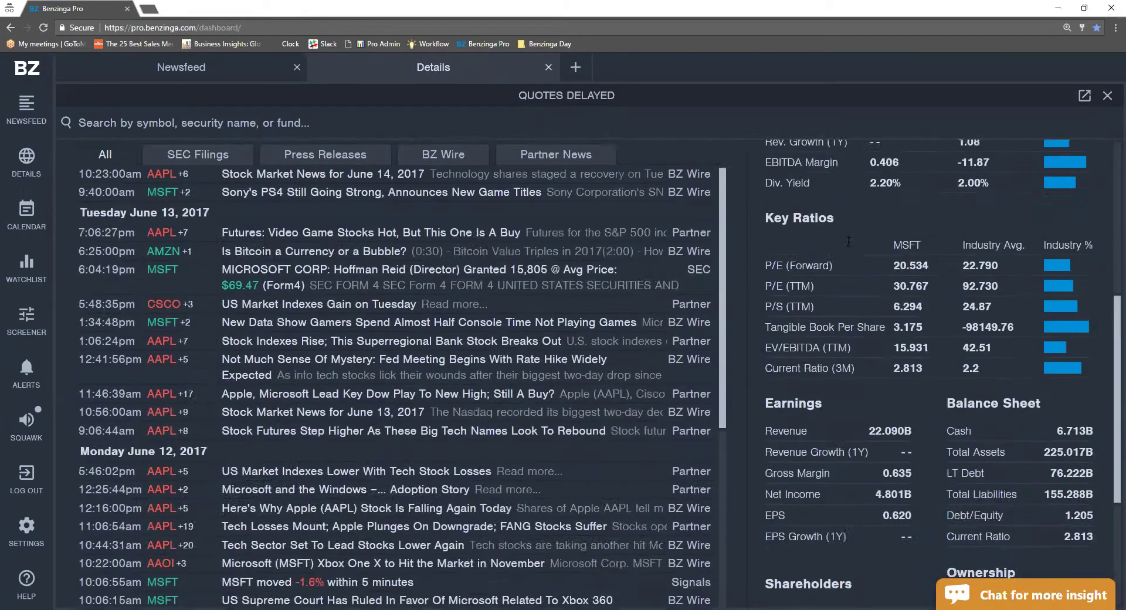
pyautogui.scroll(6, 850, 245)
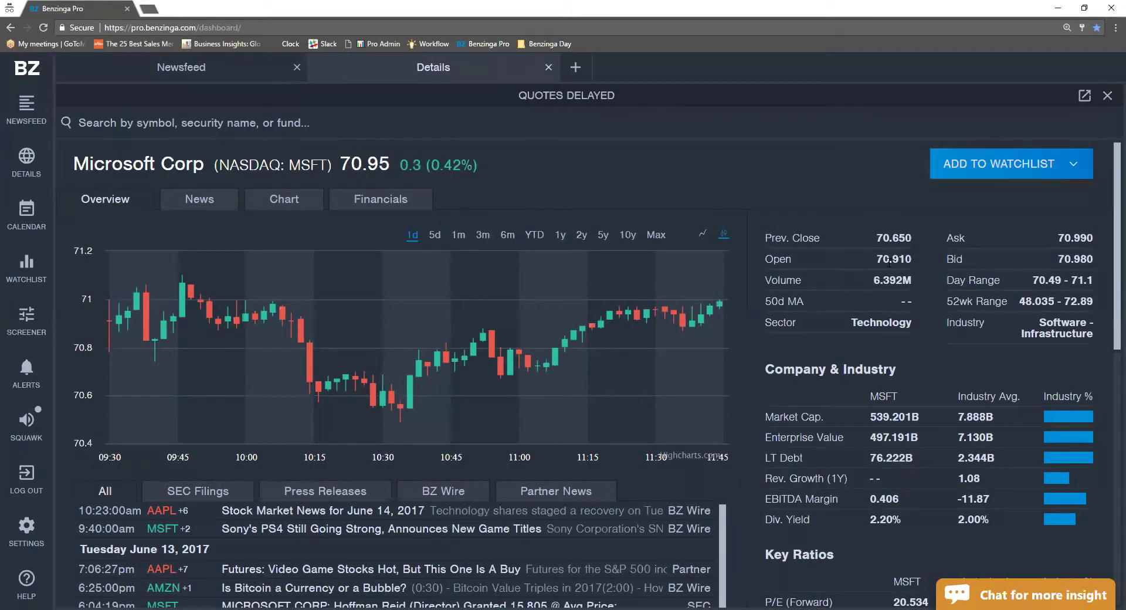
# Open Microsoft's news list and filter it by SEC filings, then press releases, then all news.
pyautogui.click(264, 123)
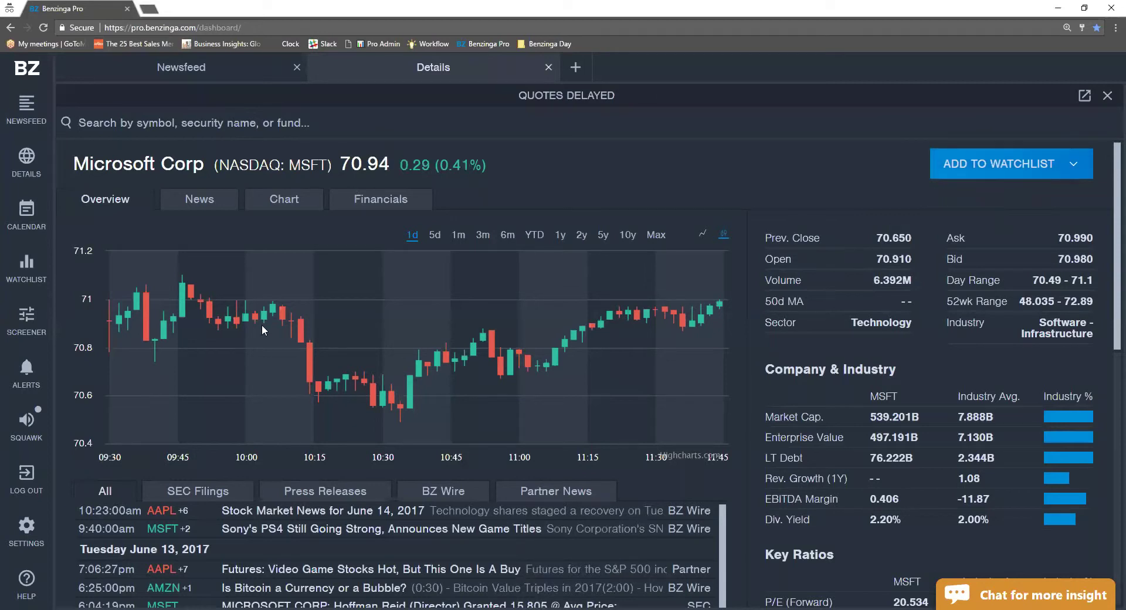
pyautogui.moveTo(262, 330)
pyautogui.scroll(-4, 261, 330)
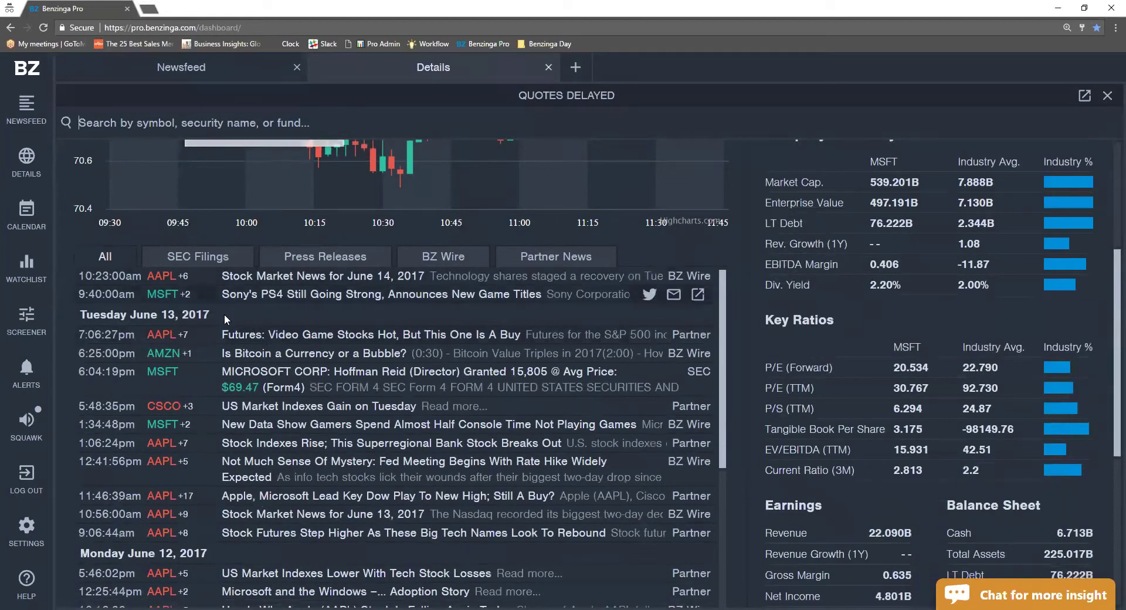
pyautogui.scroll(4, 182, 187)
pyautogui.click(194, 201)
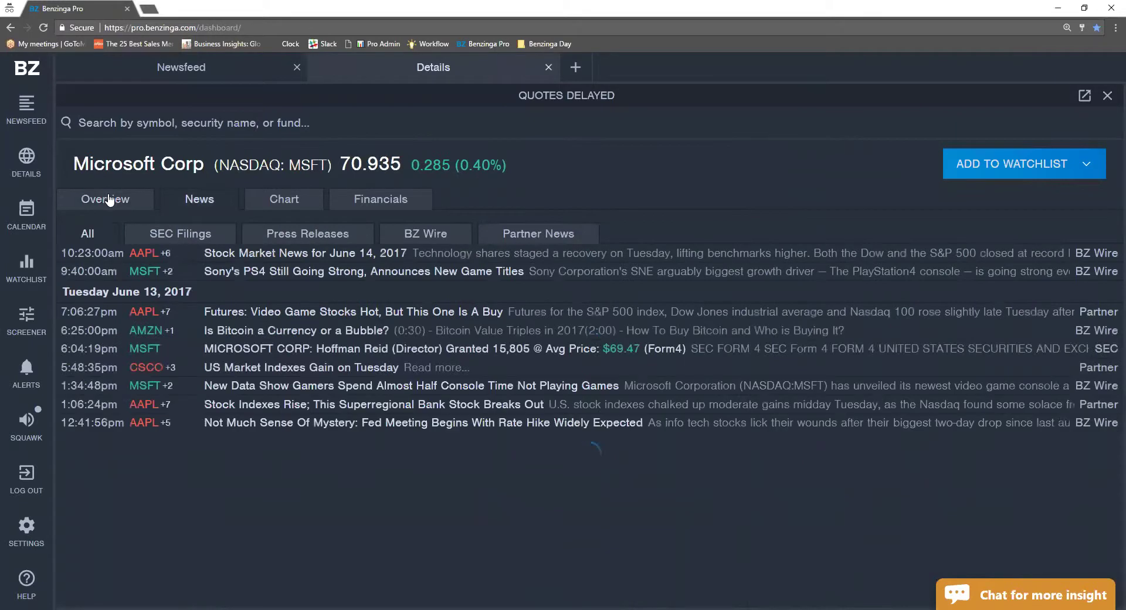
pyautogui.click(163, 234)
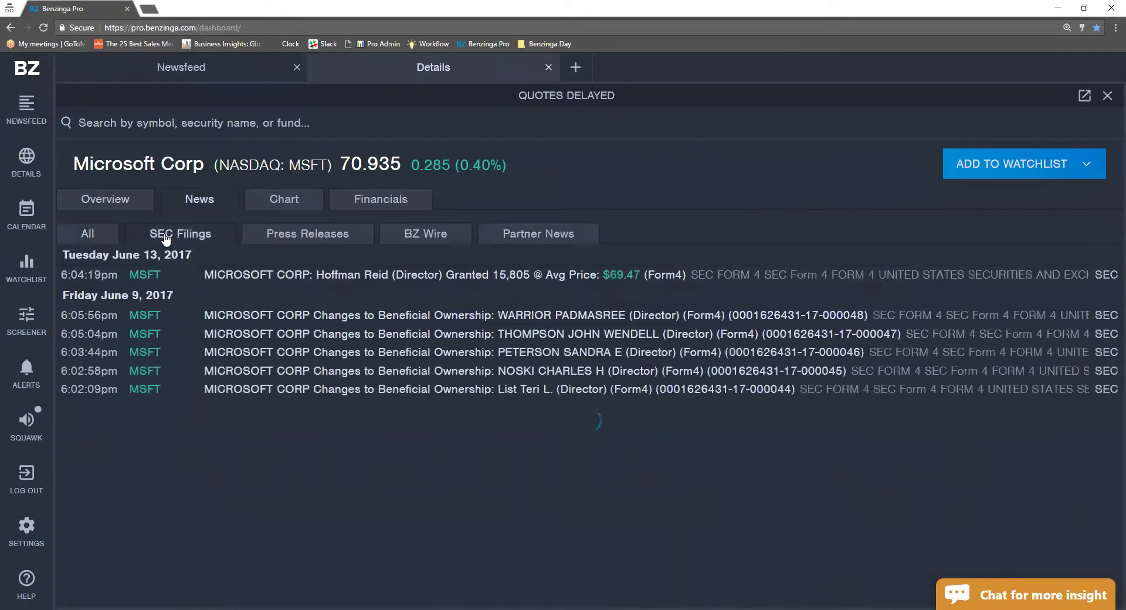
pyautogui.click(296, 241)
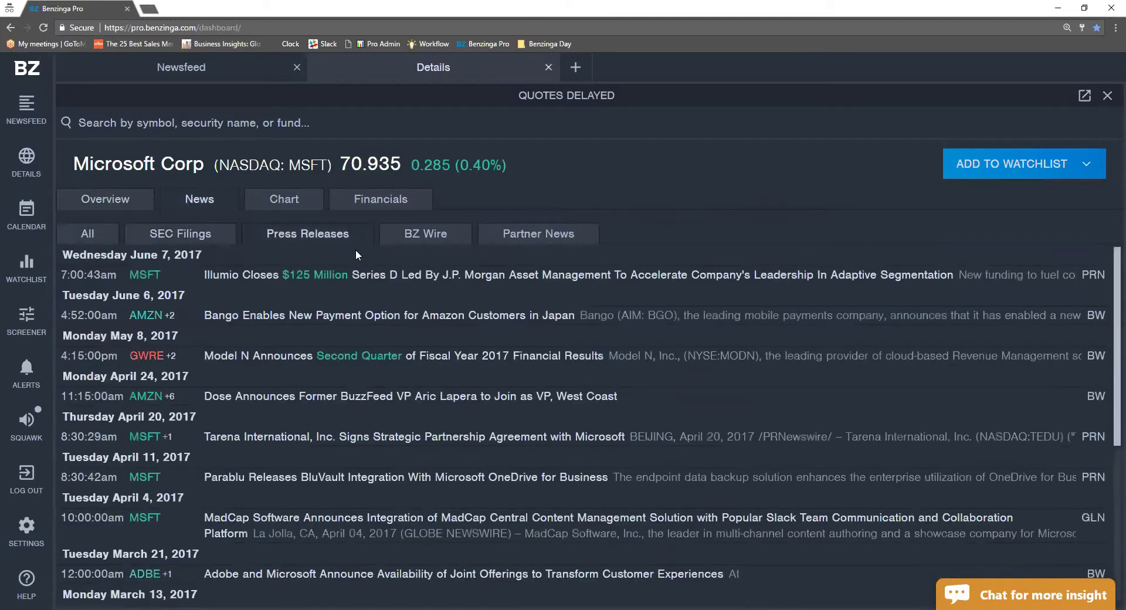
pyautogui.click(103, 241)
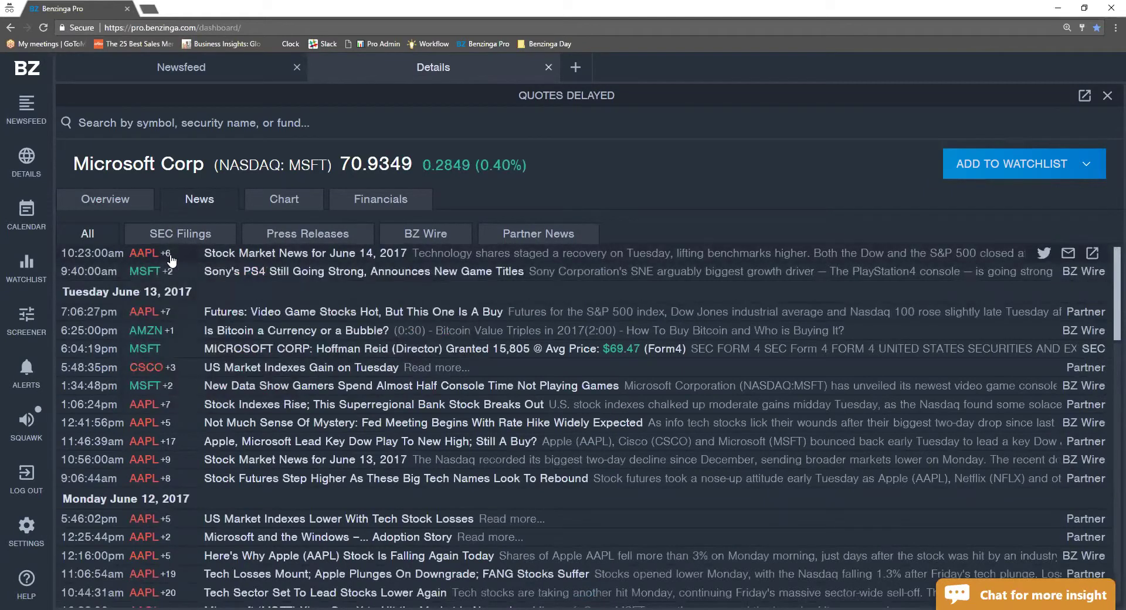
# Read the Stock Market News for June 14, 2017 article, then return to the Overview.
pyautogui.click(278, 260)
pyautogui.click(277, 258)
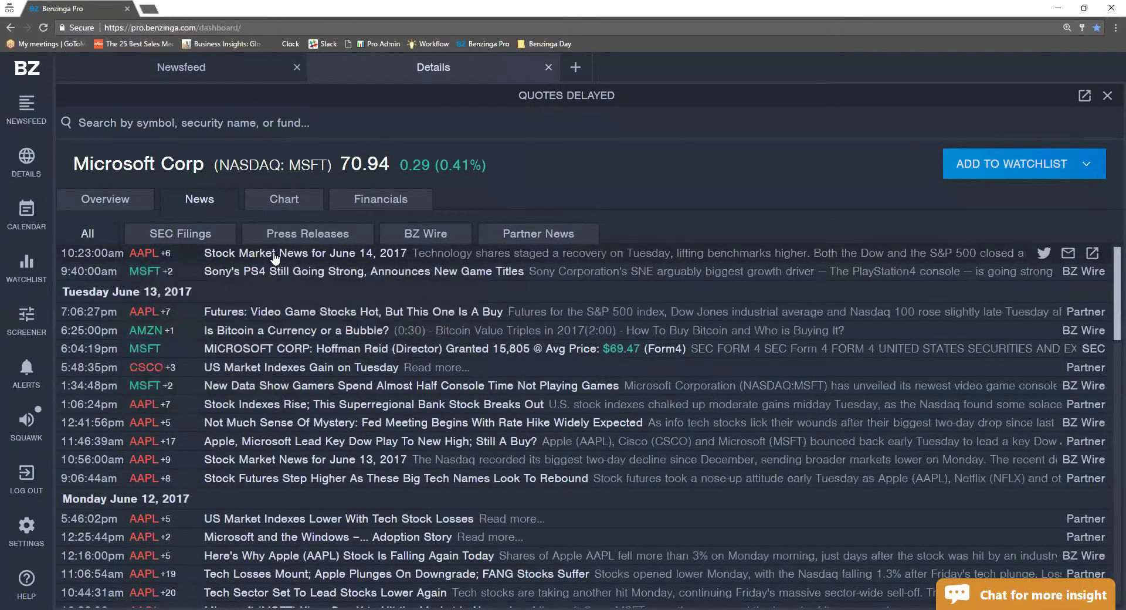
pyautogui.click(274, 258)
pyautogui.scroll(-5, 413, 352)
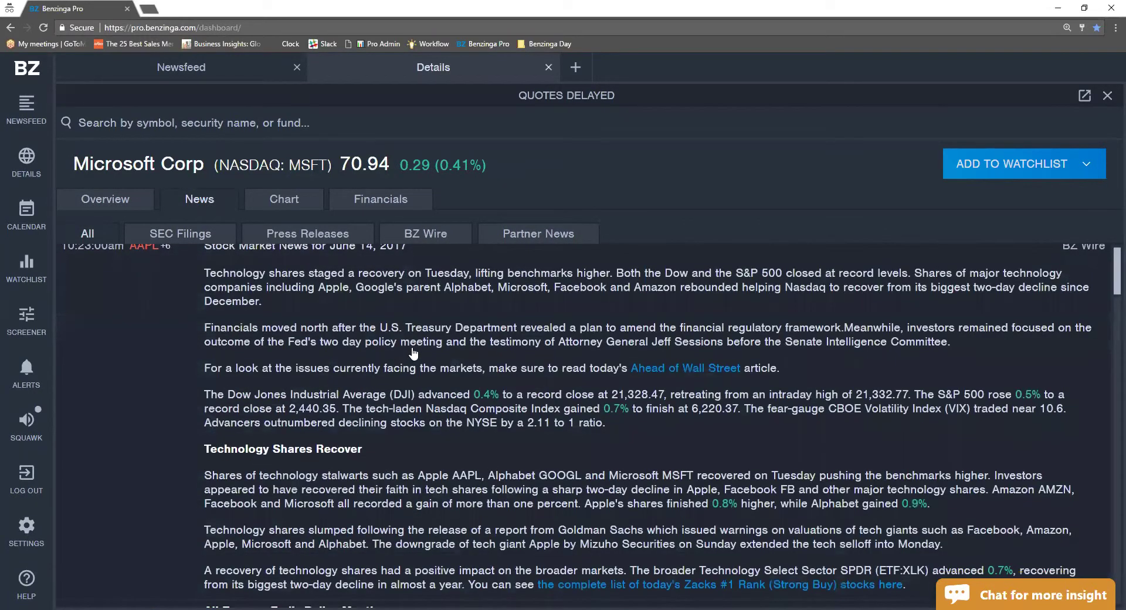
pyautogui.scroll(5, 413, 352)
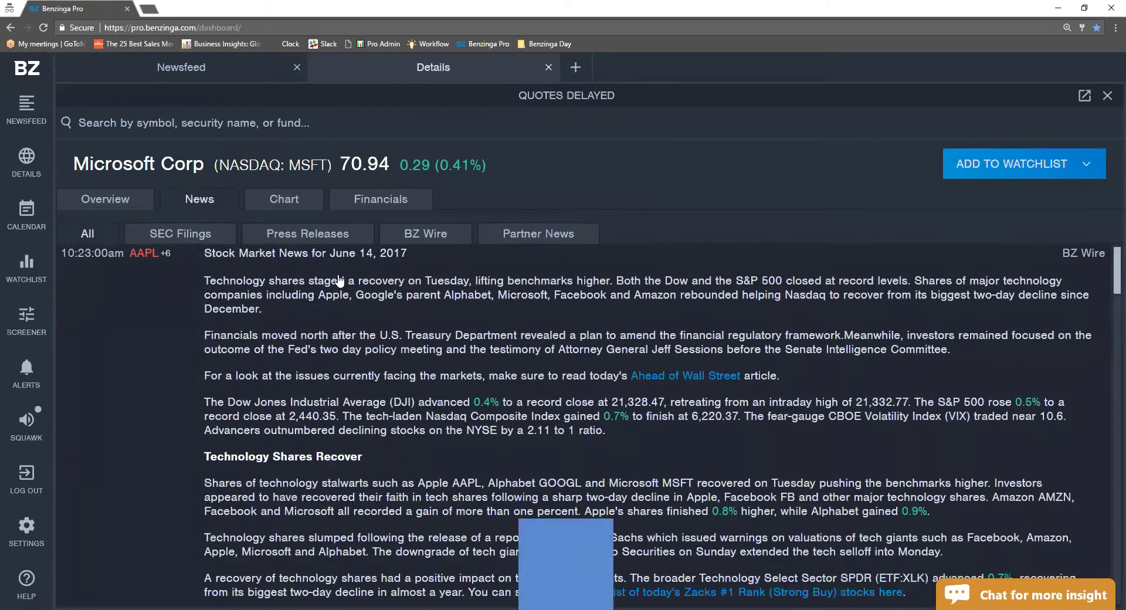
pyautogui.click(339, 282)
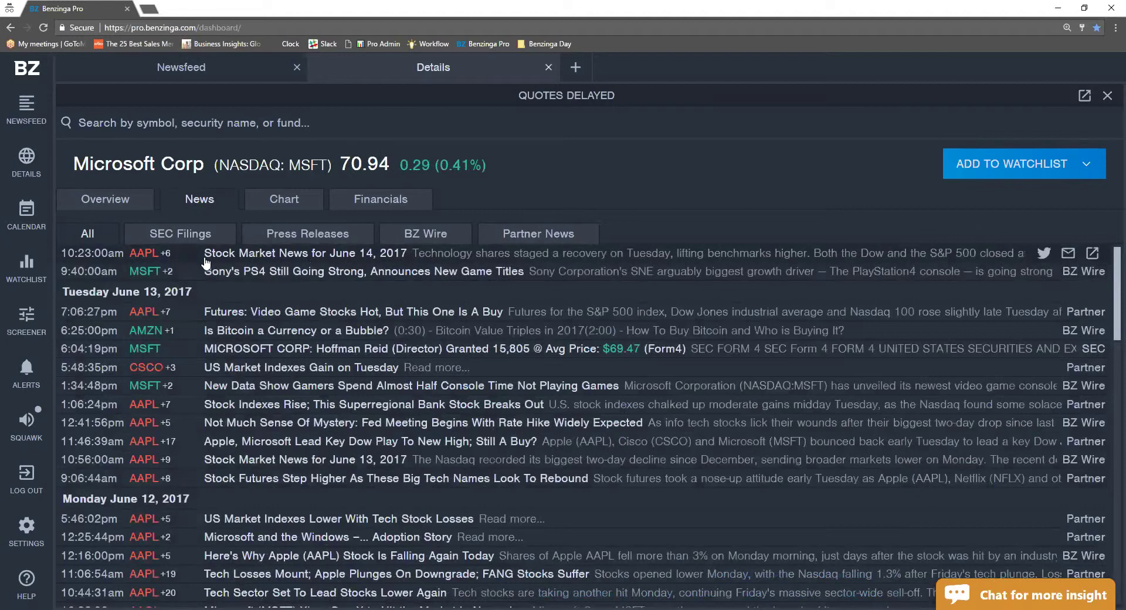
pyautogui.click(427, 258)
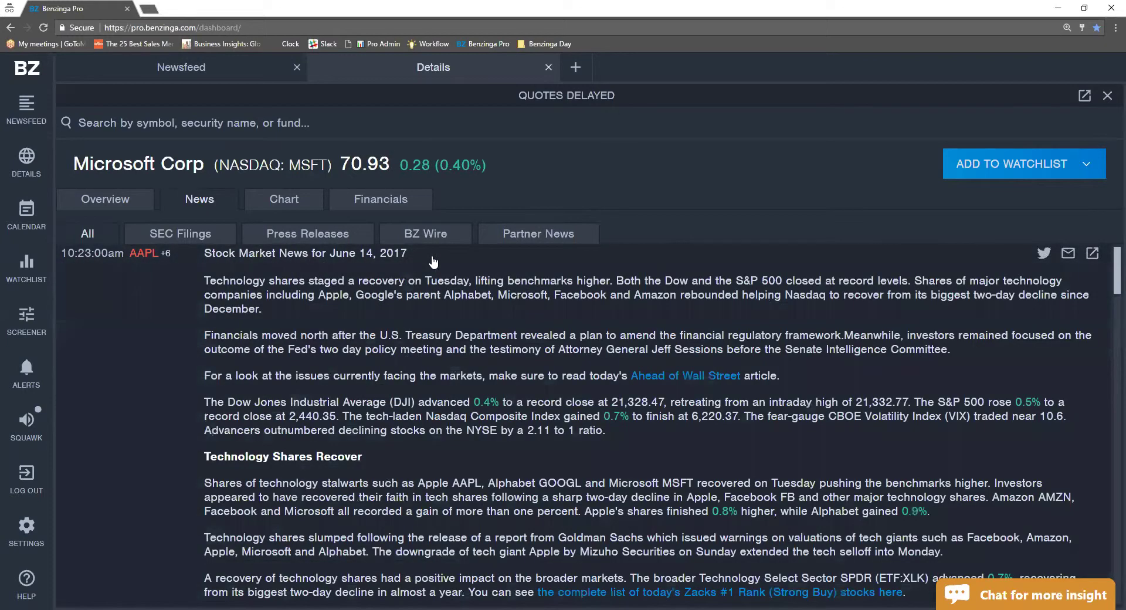
pyautogui.click(405, 268)
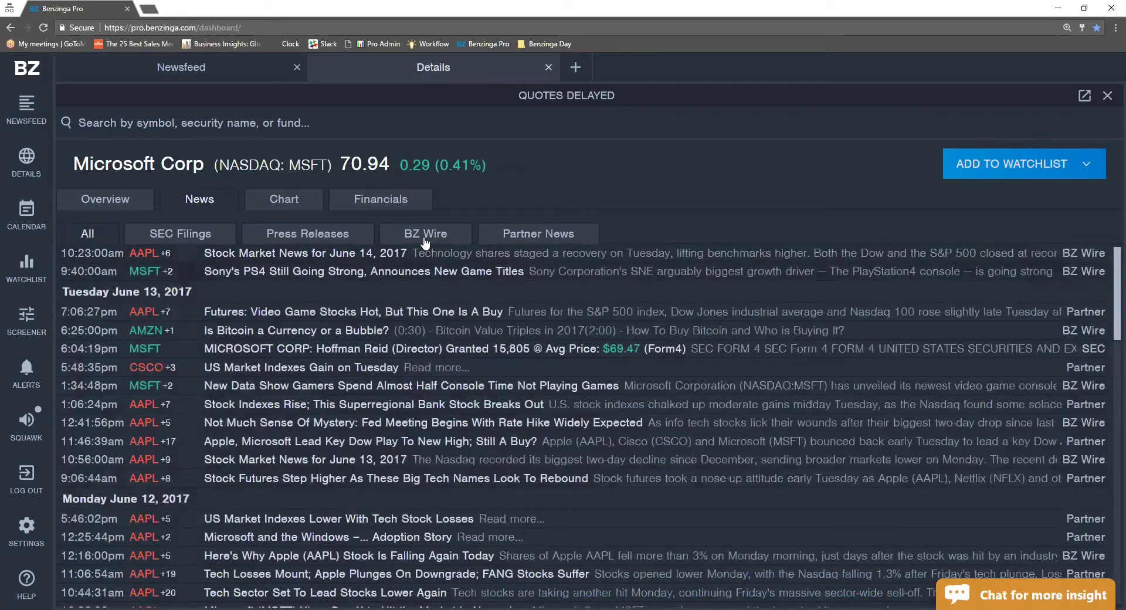
pyautogui.click(76, 199)
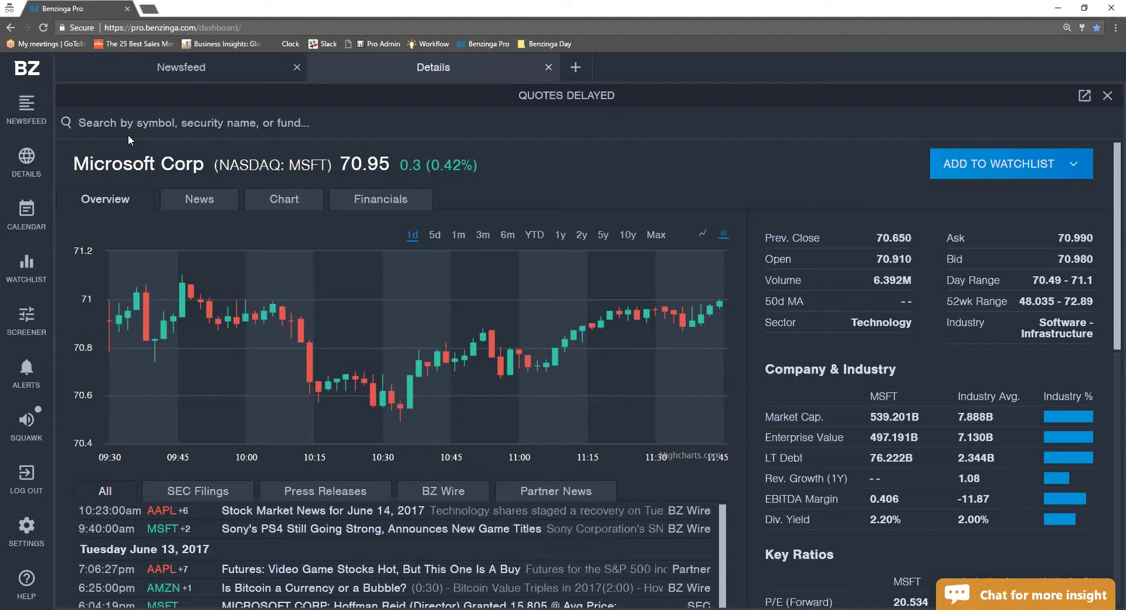
# Search 'berkshi' and open Berkshire Hathaway Inc holdings, totalling 161.874B and led by KHC.
pyautogui.write('b')
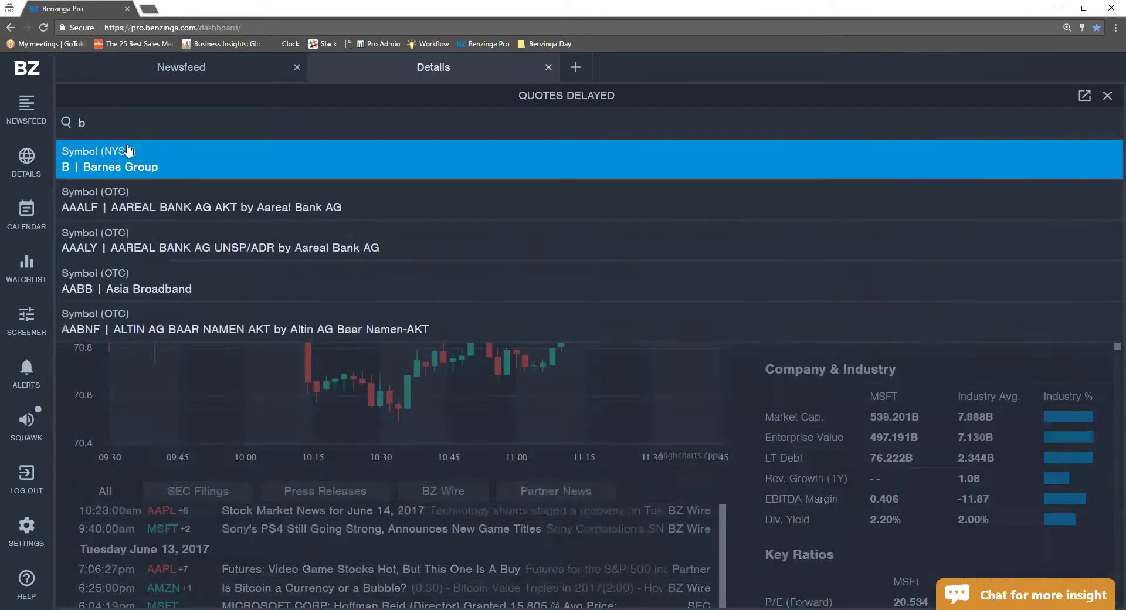
pyautogui.write('erkshi')
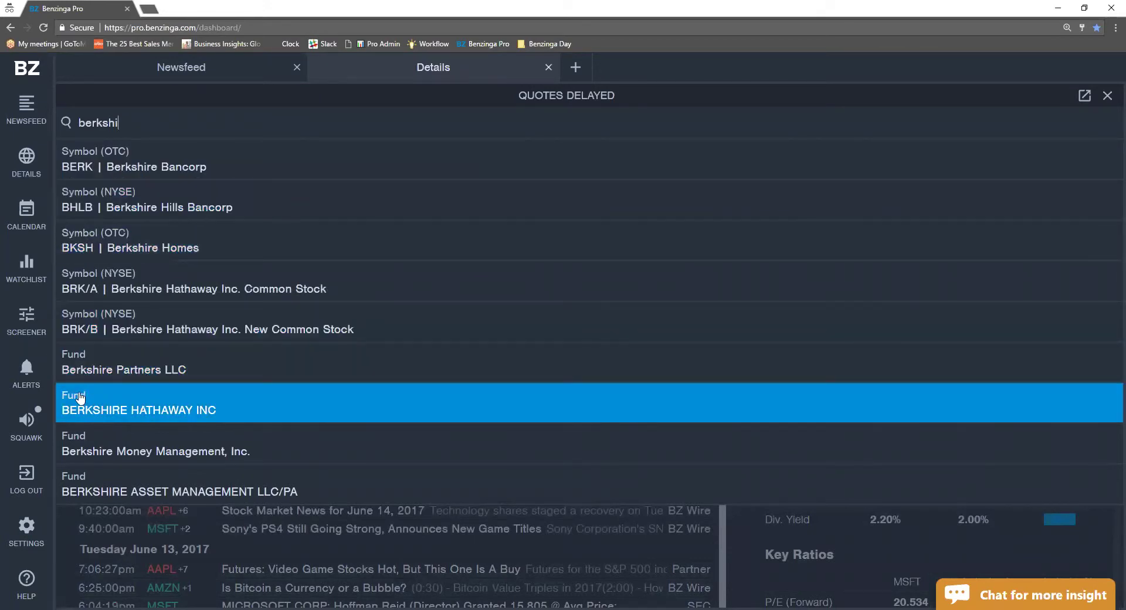
pyautogui.click(172, 410)
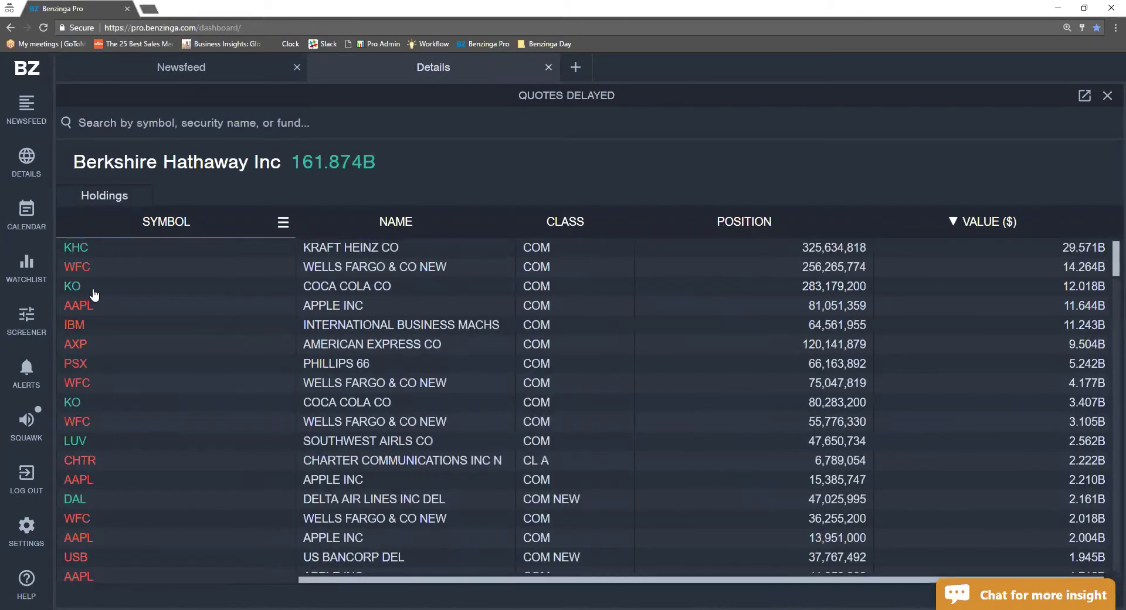
pyautogui.scroll(-20, 162, 452)
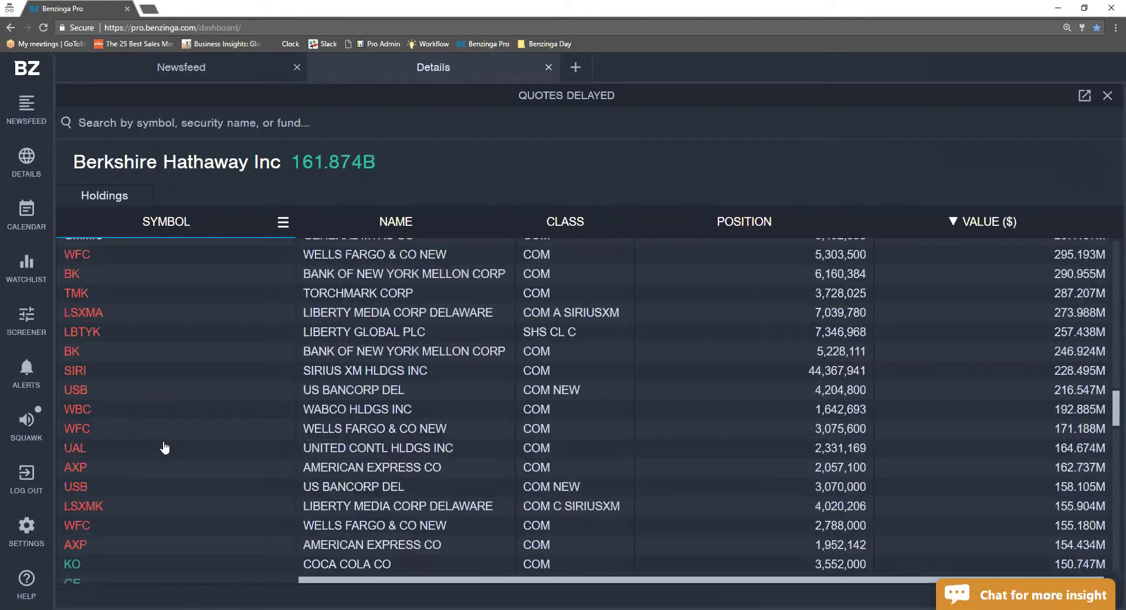
pyautogui.scroll(3, 169, 463)
pyautogui.scroll(20, 169, 464)
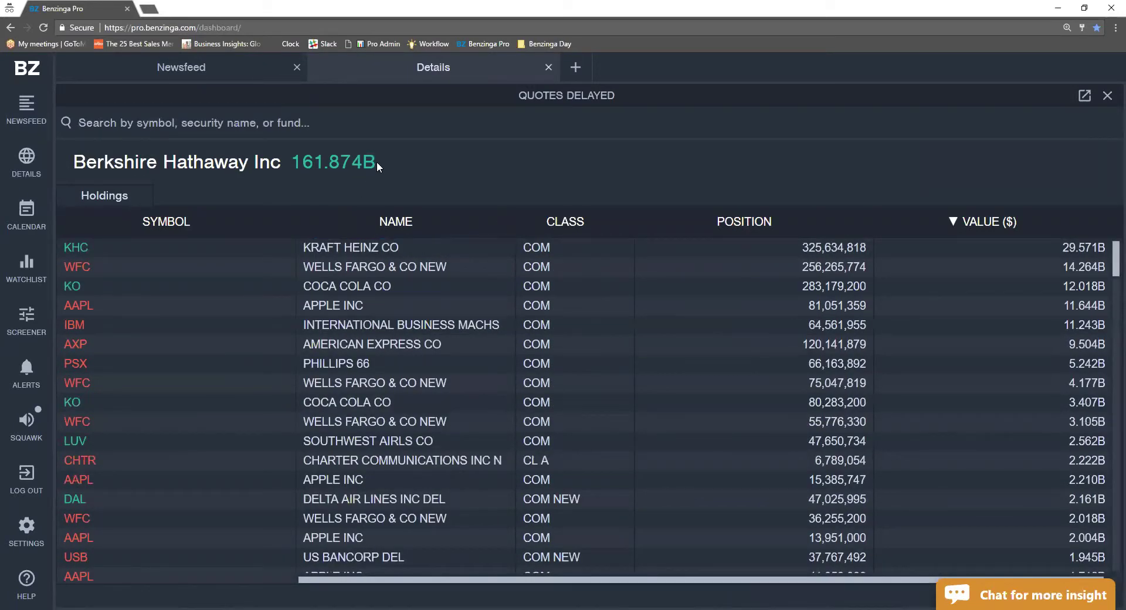
pyautogui.moveTo(377, 160); pyautogui.dragTo(293, 162)
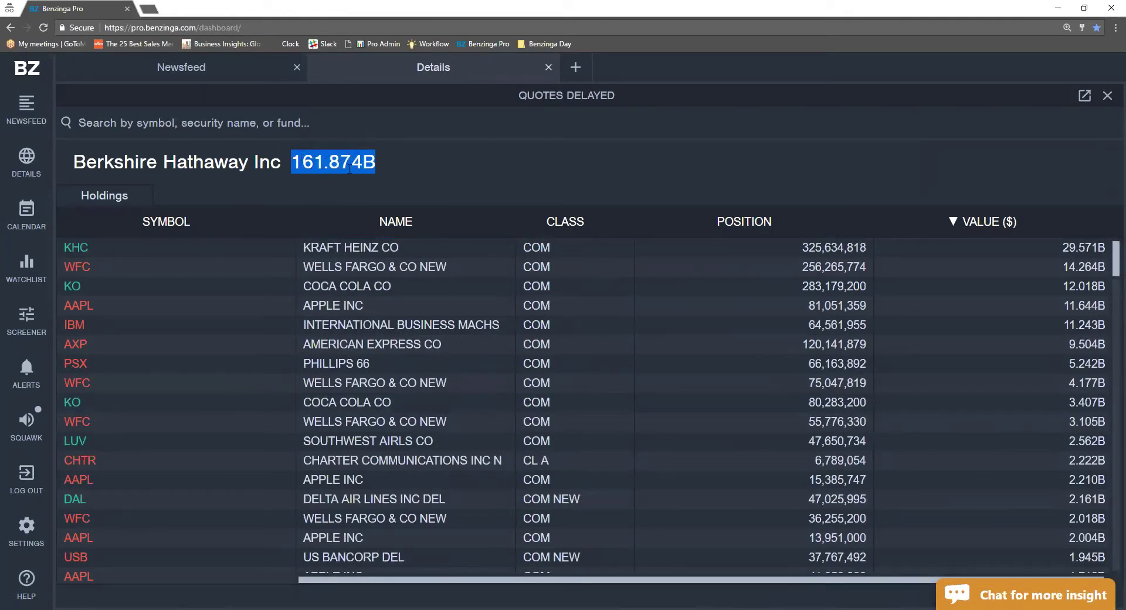
pyautogui.click(427, 174)
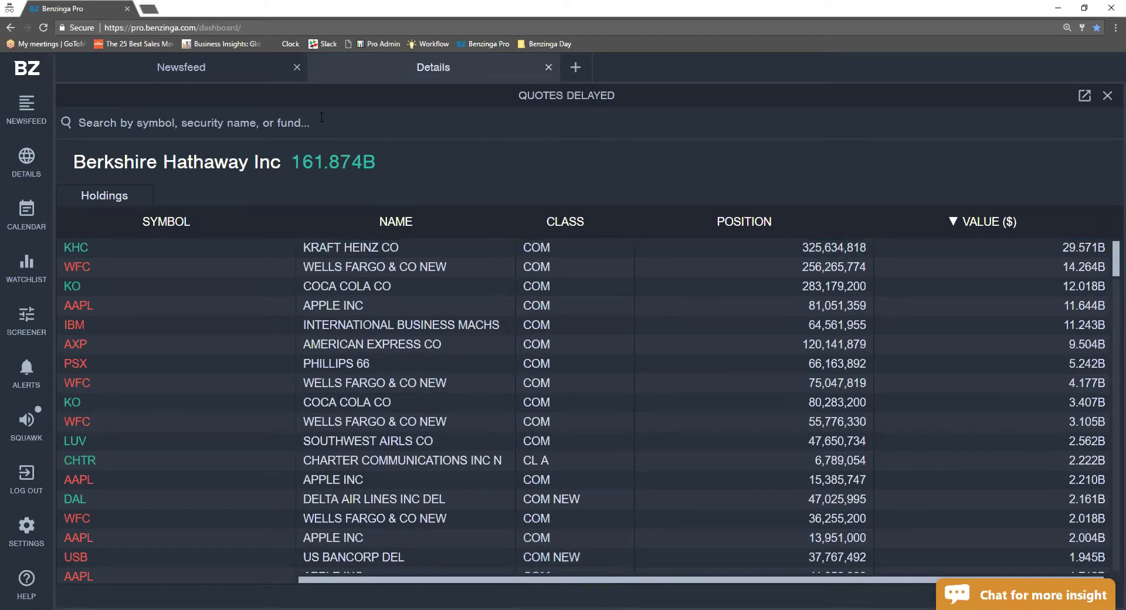
# Open Point72 Asset Management, L.P. holdings and sort by position, largest first.
pyautogui.write('point72')
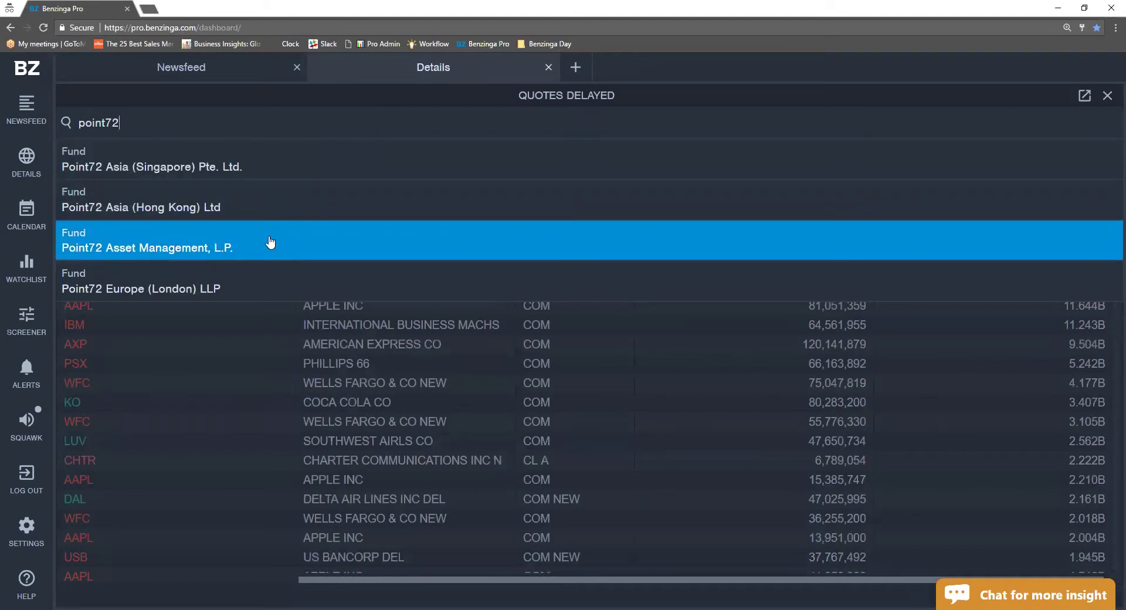
pyautogui.click(268, 243)
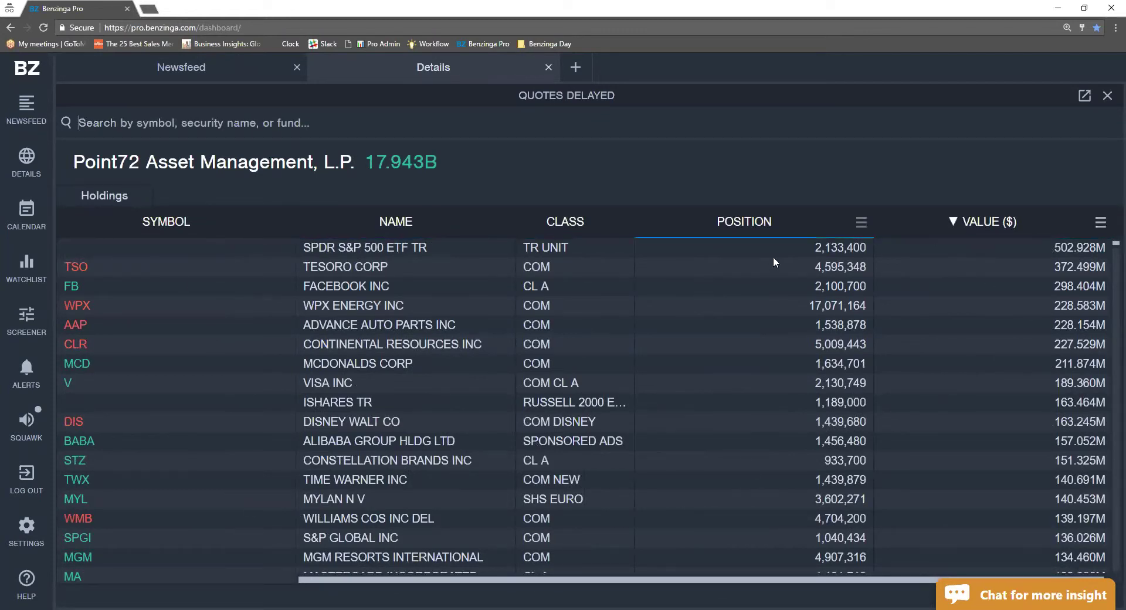
pyautogui.click(789, 220)
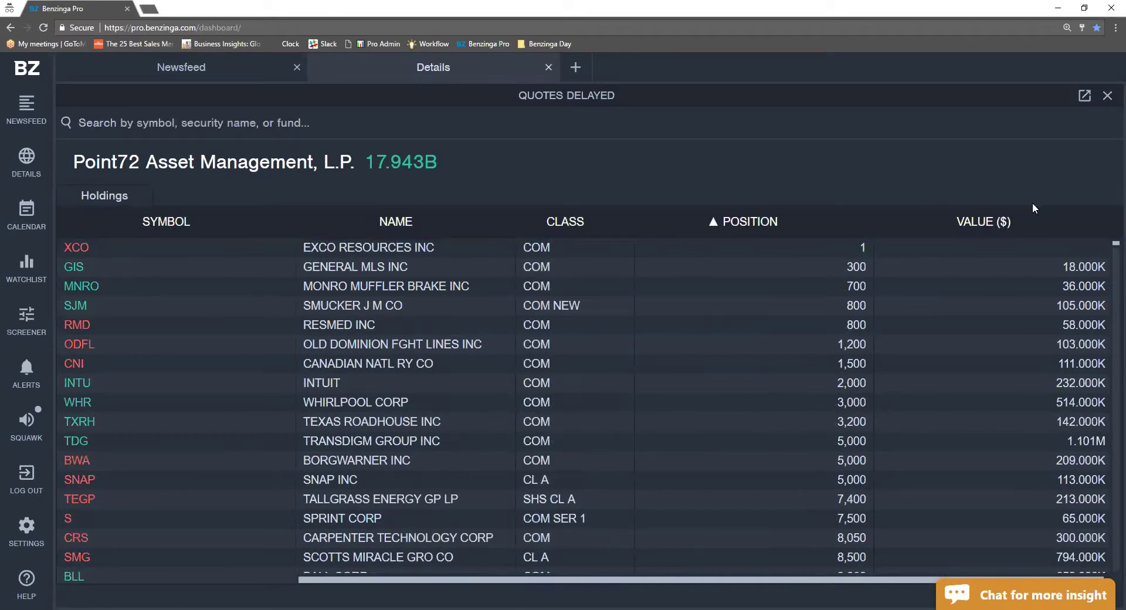
pyautogui.click(750, 234)
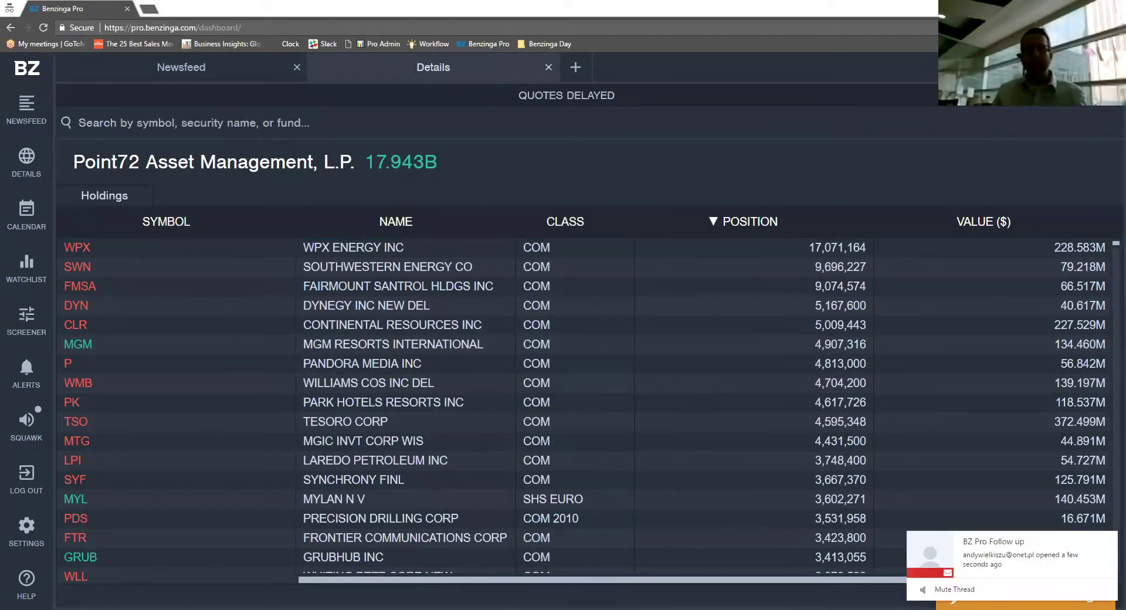
# Select the support phone number, then start a chat with support from Help.
pyautogui.moveTo(813, 284); pyautogui.dragTo(683, 286)
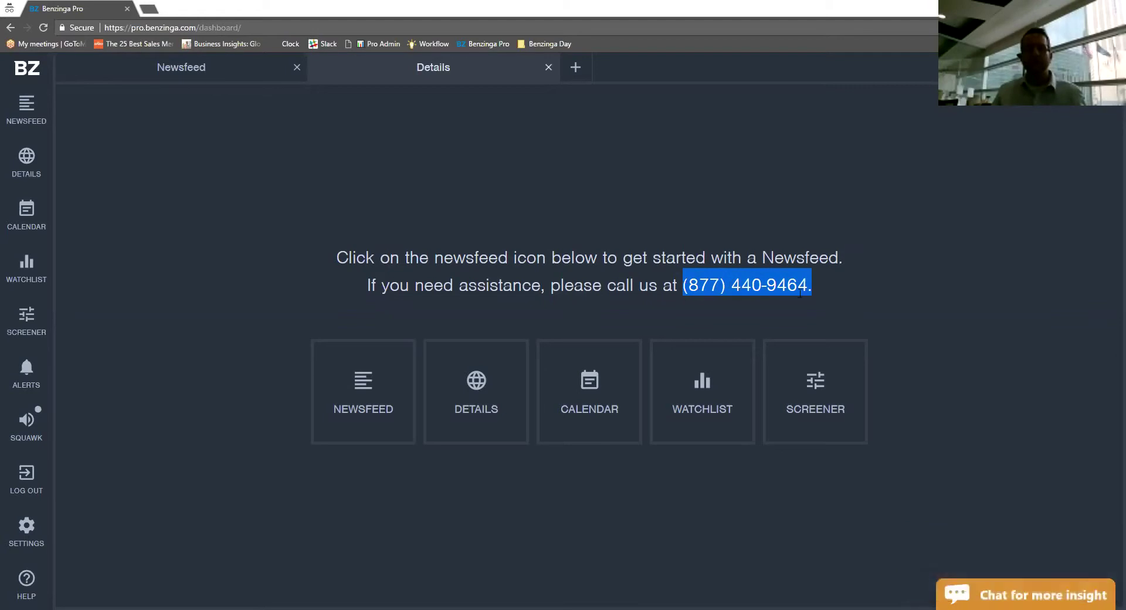
pyautogui.click(26, 580)
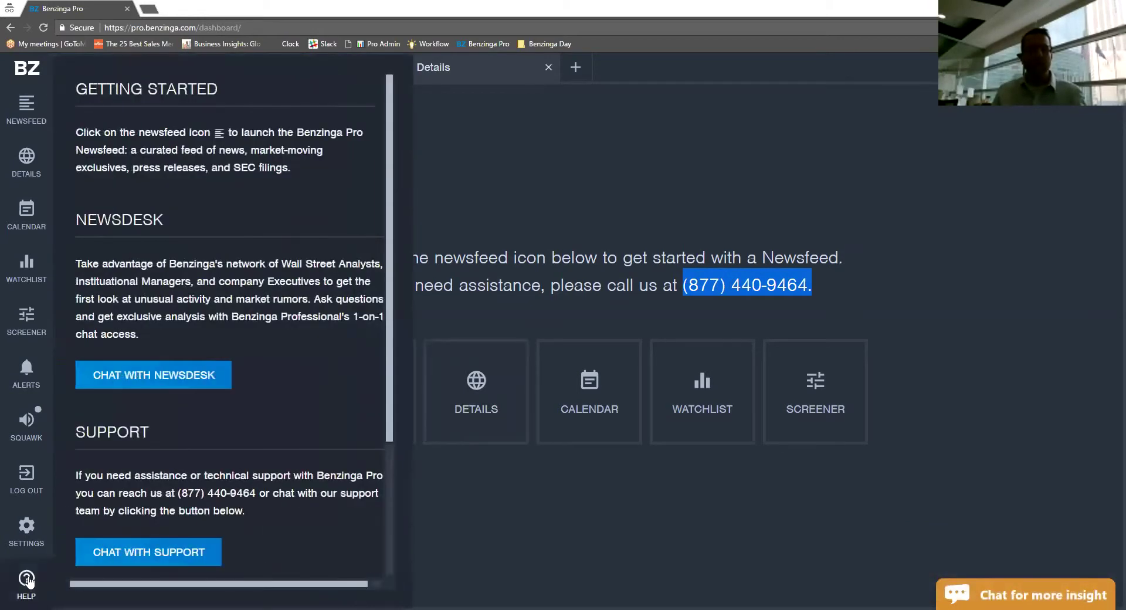
pyautogui.click(131, 558)
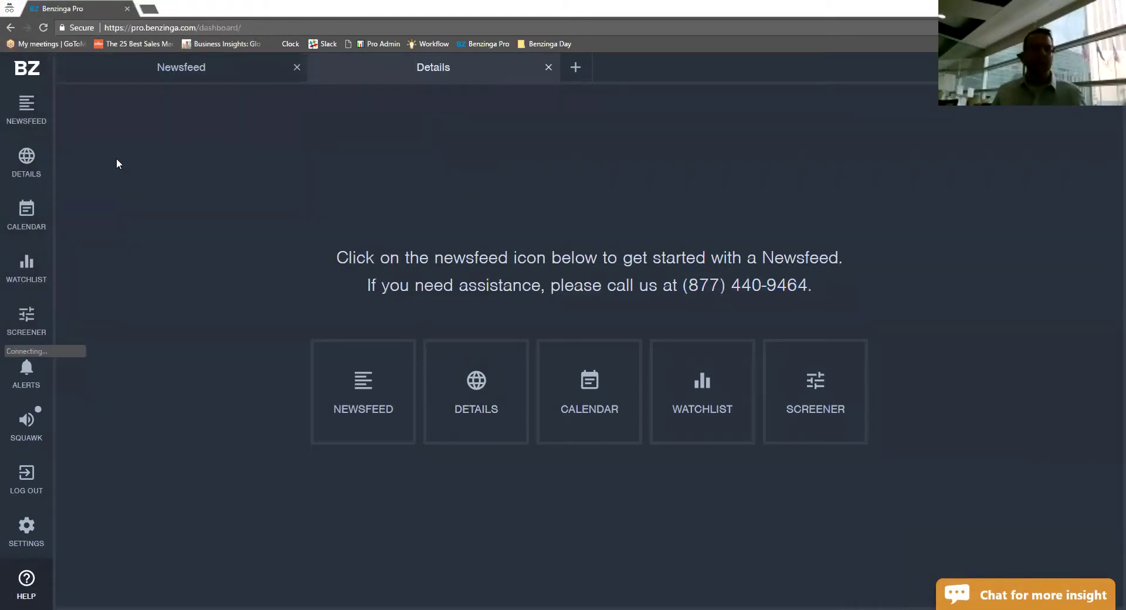